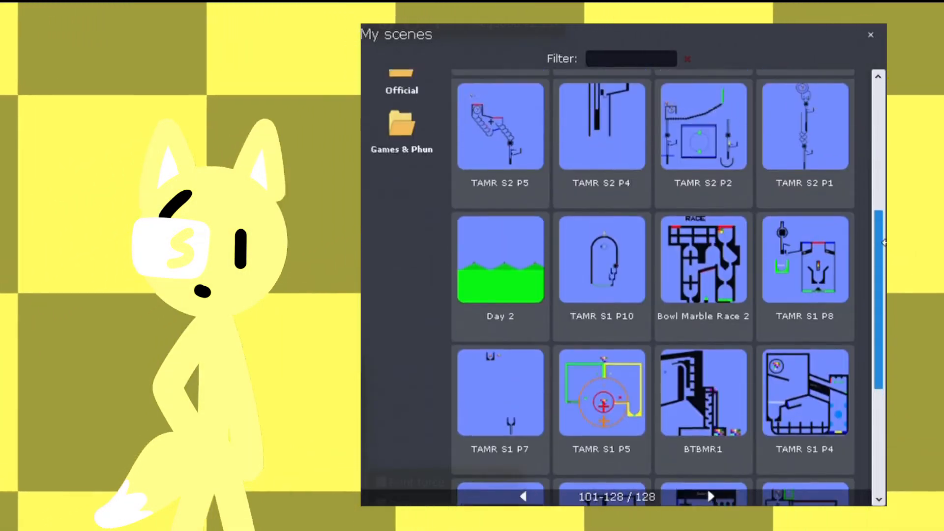
{"action": "scroll", "coordinate": [882, 243], "scroll_direction": "up", "scroll_amount": 1}
{"action": "scroll", "coordinate": [883, 244], "scroll_direction": "up", "scroll_amount": 2}
{"action": "scroll", "coordinate": [882, 243], "scroll_direction": "up", "scroll_amount": 1}
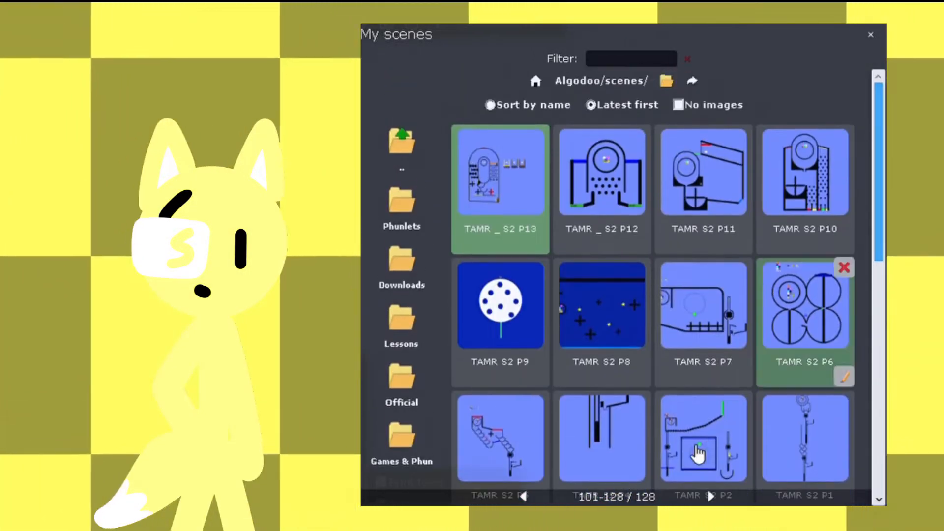
Page back through My scenes to the first page of the saved-scene list
{"action": "left_click", "coordinate": [523, 496]}
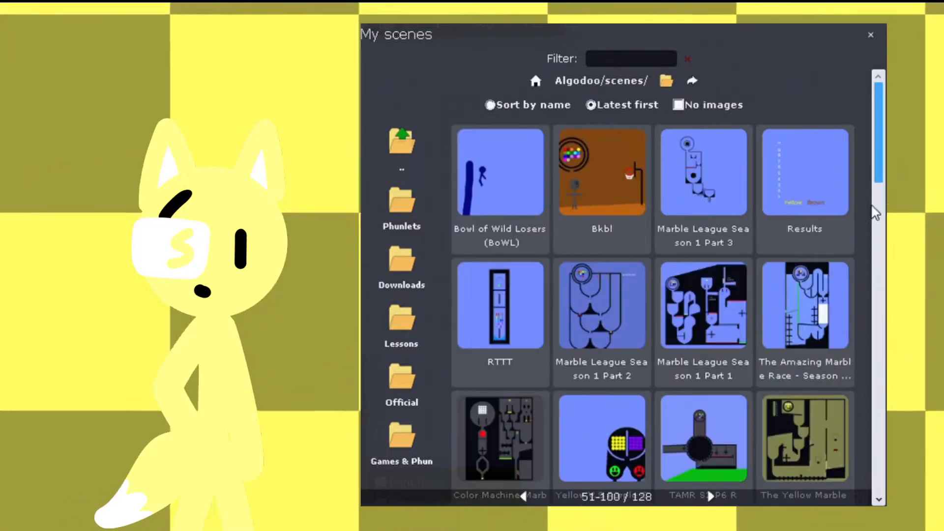
{"action": "scroll", "coordinate": [874, 211], "scroll_direction": "down", "scroll_amount": 2}
{"action": "scroll", "coordinate": [883, 336], "scroll_direction": "down", "scroll_amount": 3}
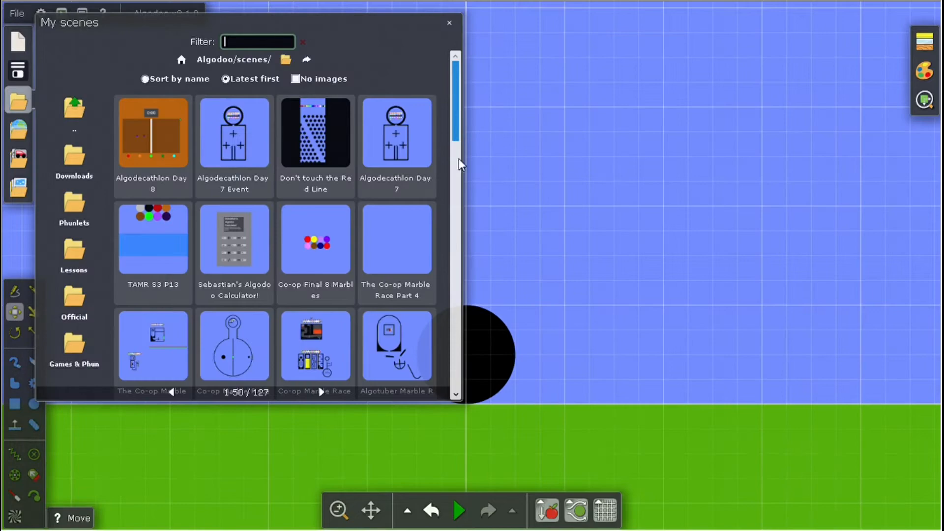
{"action": "left_click_drag", "start_coordinate": [459, 159], "coordinate": [472, 375]}
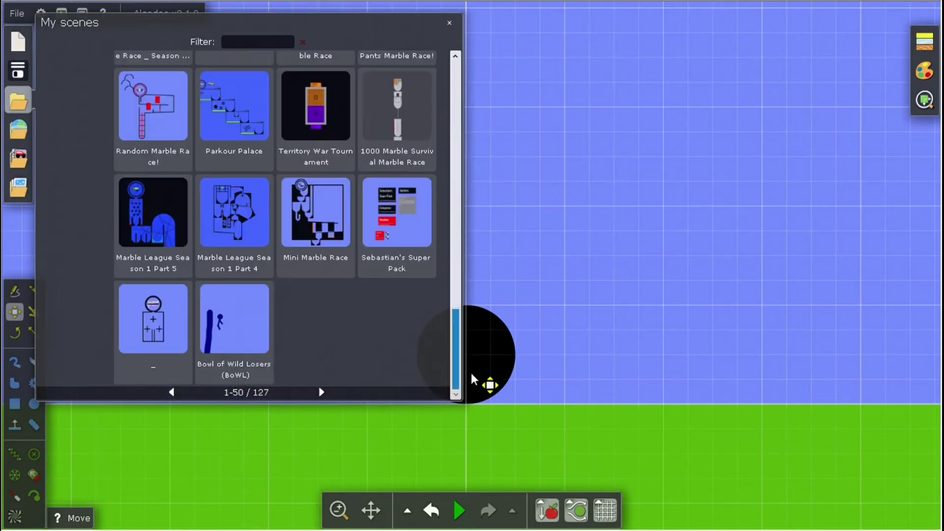
Leave the scene browser and bring up the circle's Script menu and w/d/s/a geometry controller
{"action": "left_click", "coordinate": [322, 393]}
{"action": "mouse_move", "coordinate": [455, 243]}
{"action": "left_mouse_down"}
{"action": "mouse_move", "coordinate": [456, 162]}
{"action": "mouse_move", "coordinate": [467, 316]}
{"action": "left_mouse_up"}
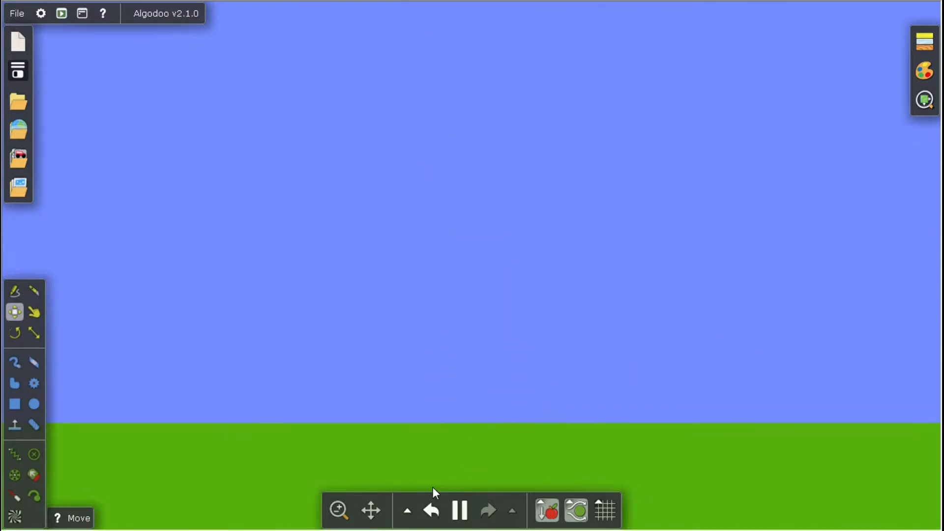
{"action": "right_click", "coordinate": [503, 398]}
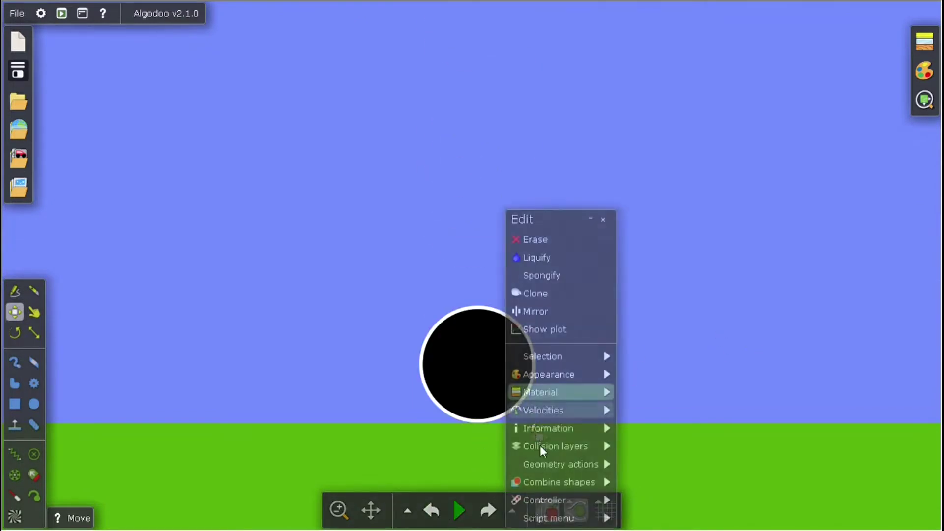
{"action": "left_click", "coordinate": [569, 516]}
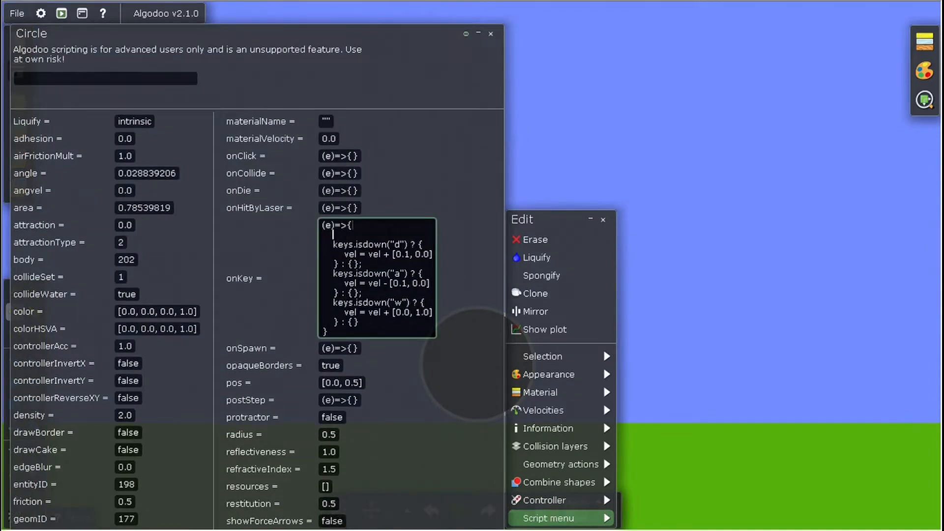
{"action": "left_click", "coordinate": [534, 516]}
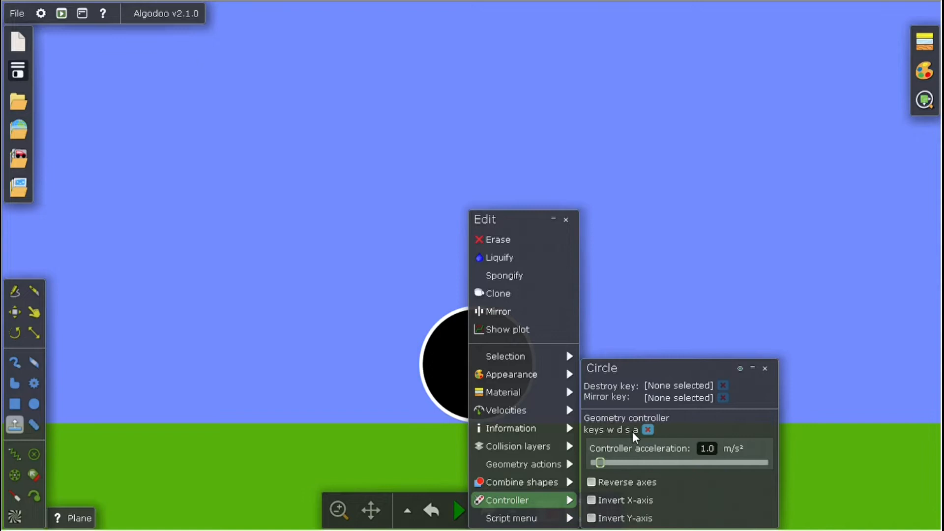
Assign the Up arrow as the ball's destroy key and run the simulation to watch it vanish
{"action": "left_click", "coordinate": [661, 349]}
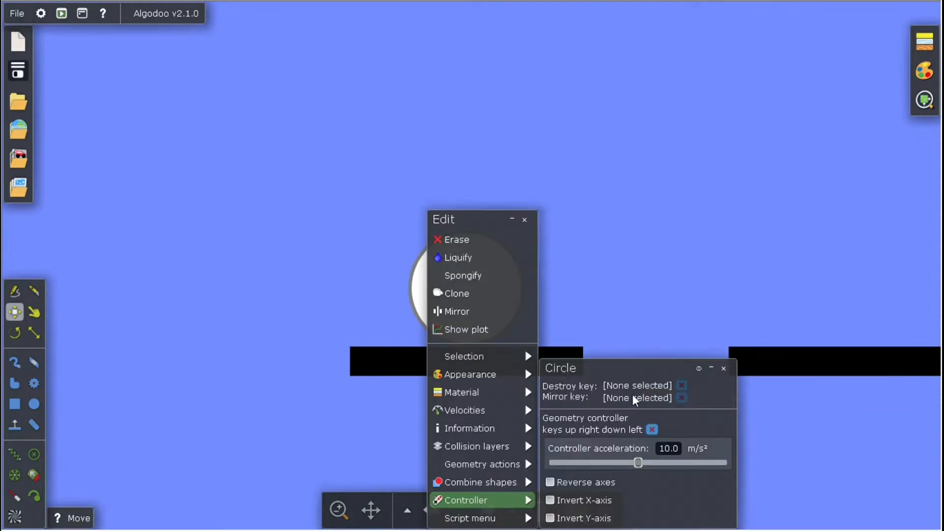
{"action": "left_click", "coordinate": [634, 385]}
{"action": "key", "text": "Up"}
{"action": "left_click", "coordinate": [651, 260]}
{"action": "key", "text": "space"}
{"action": "key", "text": "Up"}
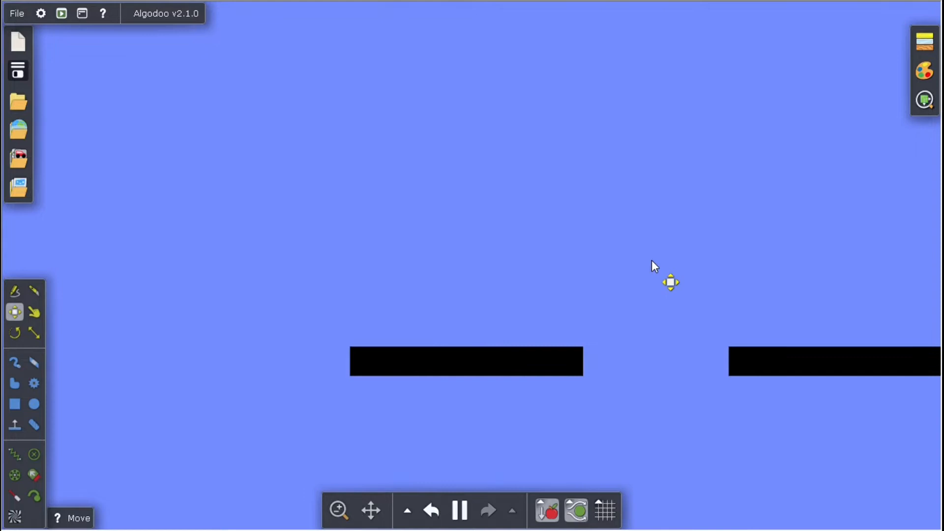
Undo to restore the destroyed ball and rewind the level to its starting state
{"action": "left_click", "coordinate": [432, 510]}
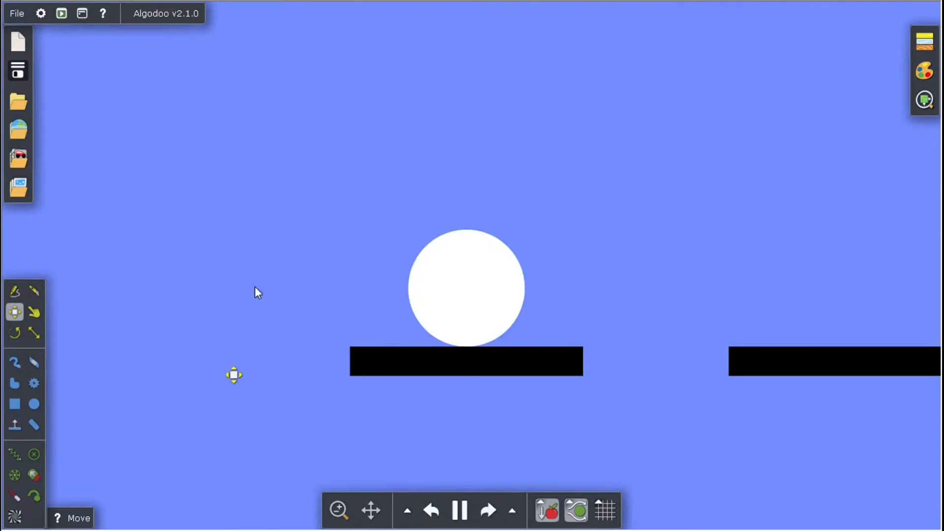
{"action": "left_click", "coordinate": [604, 511]}
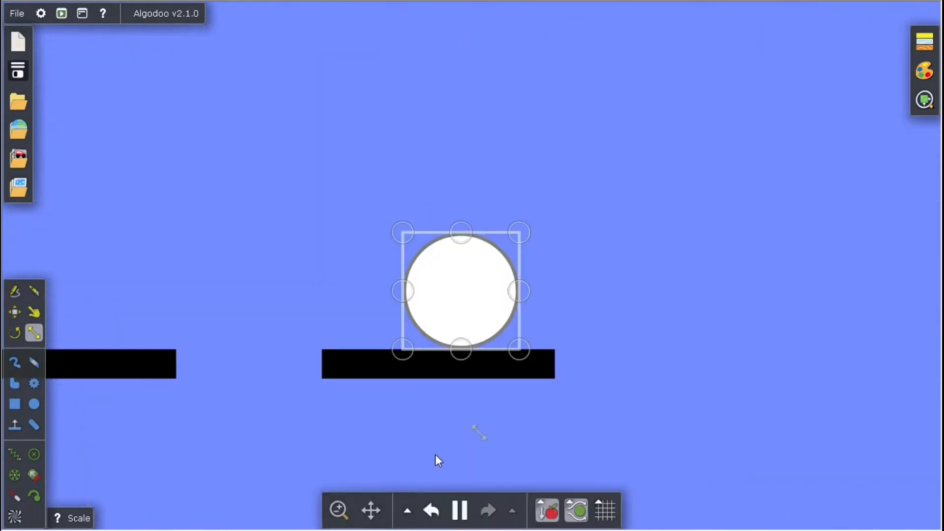
{"action": "left_click", "coordinate": [433, 511]}
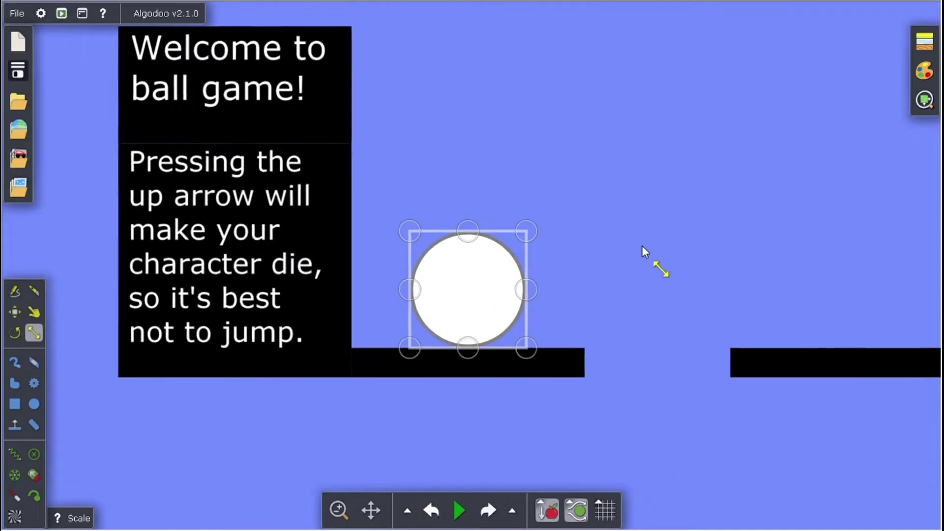
In full-screen play, roll the ball right across the platforms until it falls and respawns at the start
{"action": "left_click", "coordinate": [65, 16]}
{"action": "key", "text": "Right"}
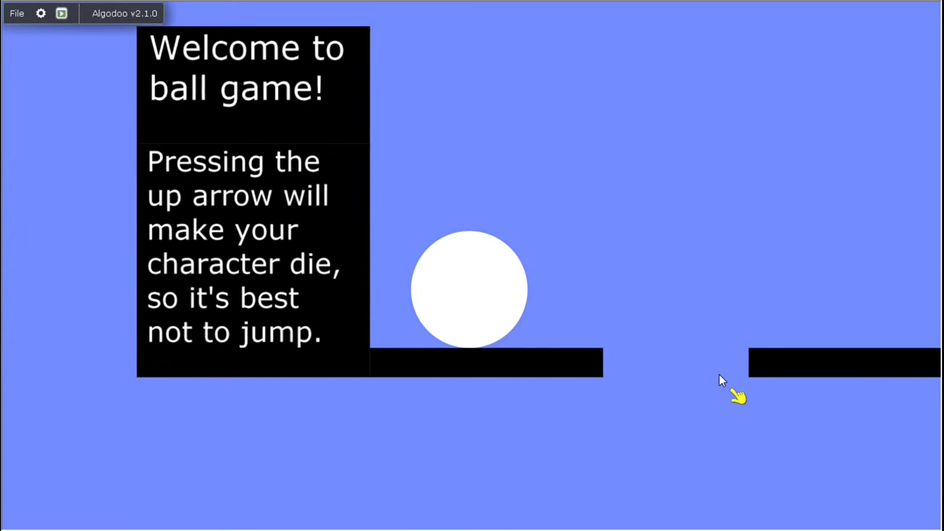
{"action": "key", "text": "Right"}
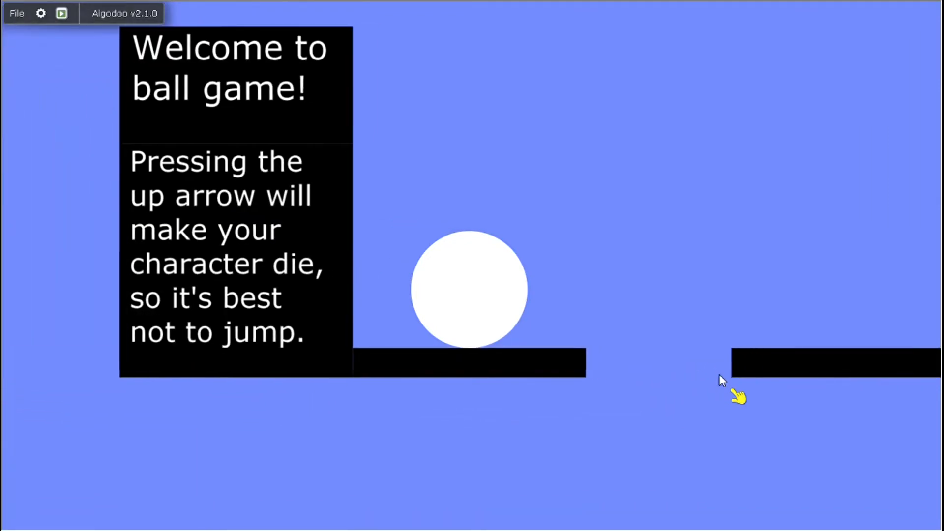
{"action": "key", "text": "Right"}
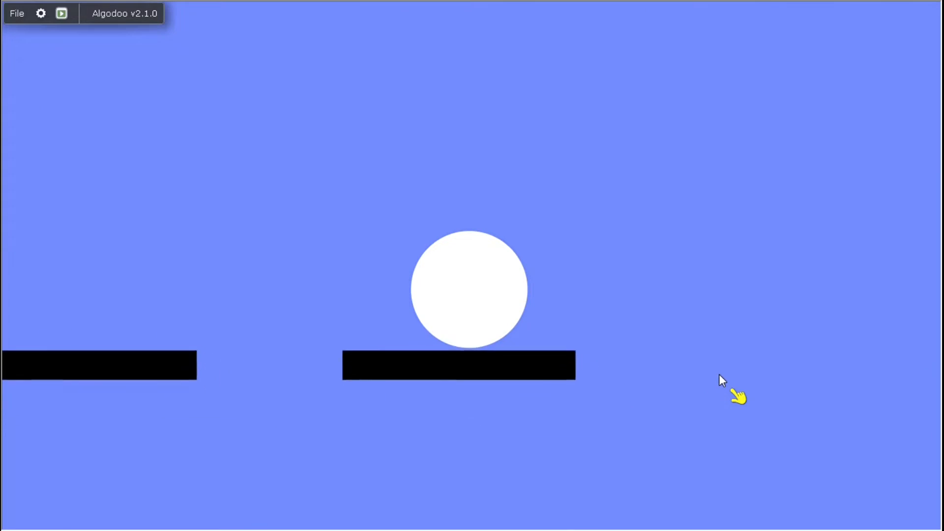
{"action": "key", "text": "Right"}
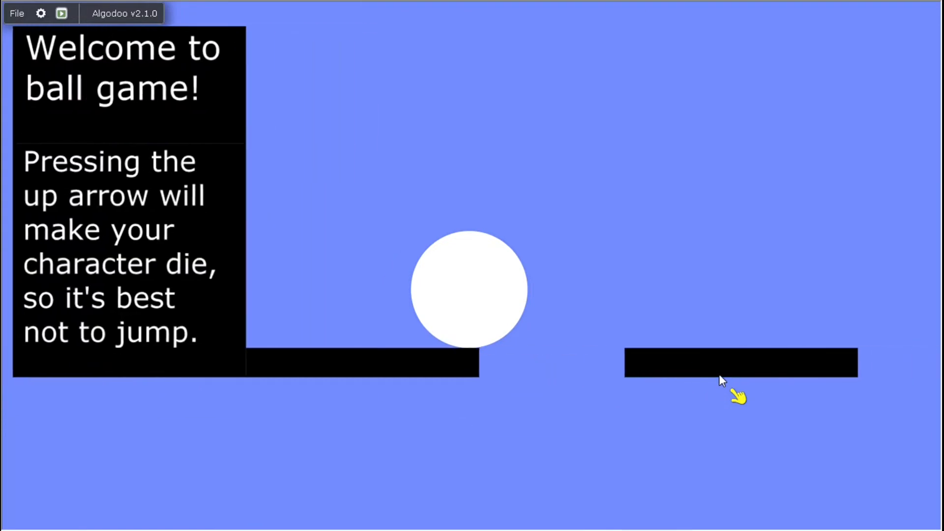
{"action": "key", "text": "Right"}
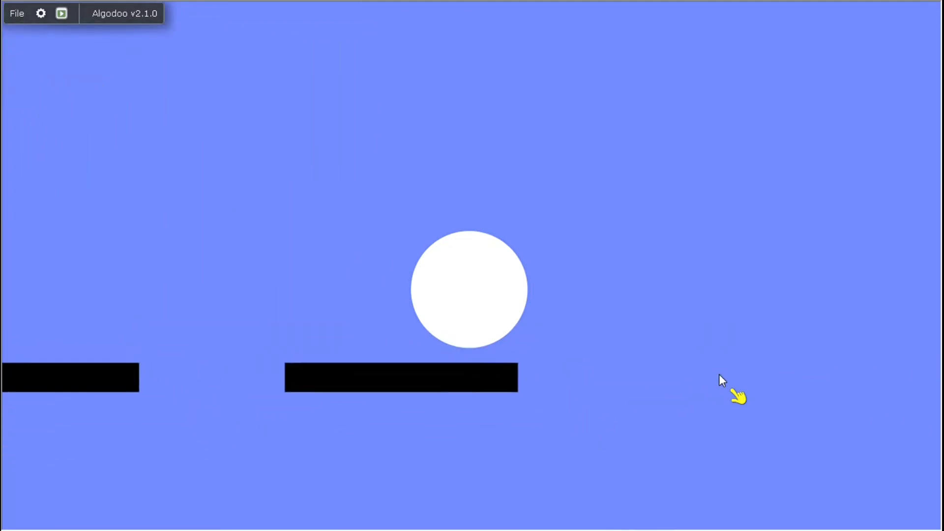
{"action": "key", "text": "Right"}
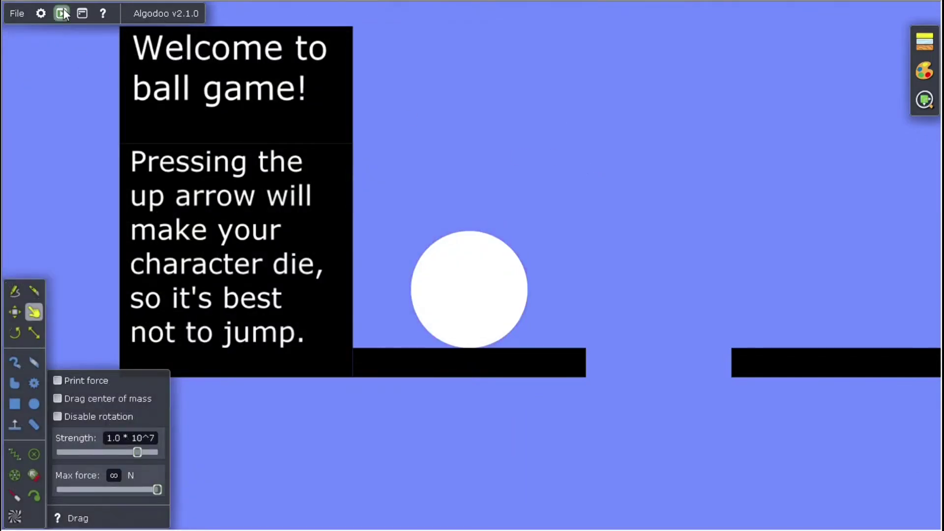
Run the level, roll the ball right, then pause with it back on the starting platform
{"action": "left_click", "coordinate": [63, 13]}
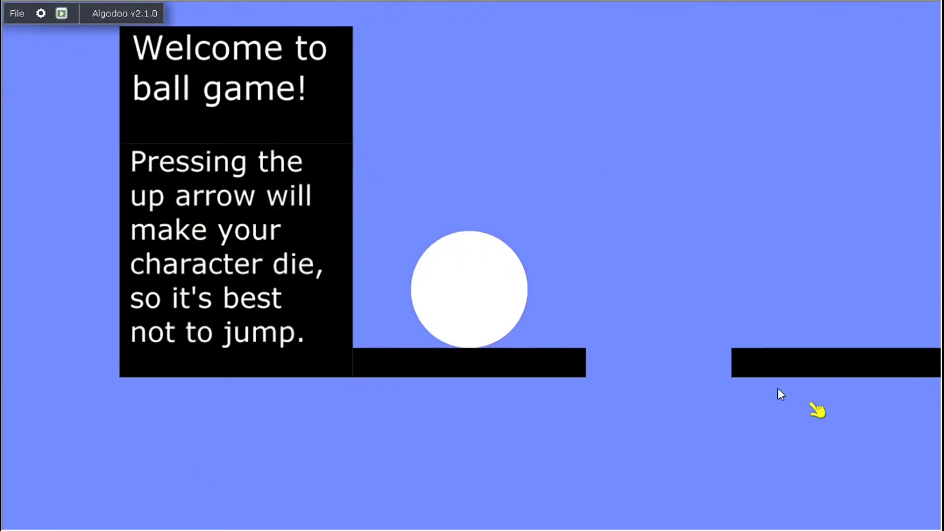
{"action": "key", "text": "Right"}
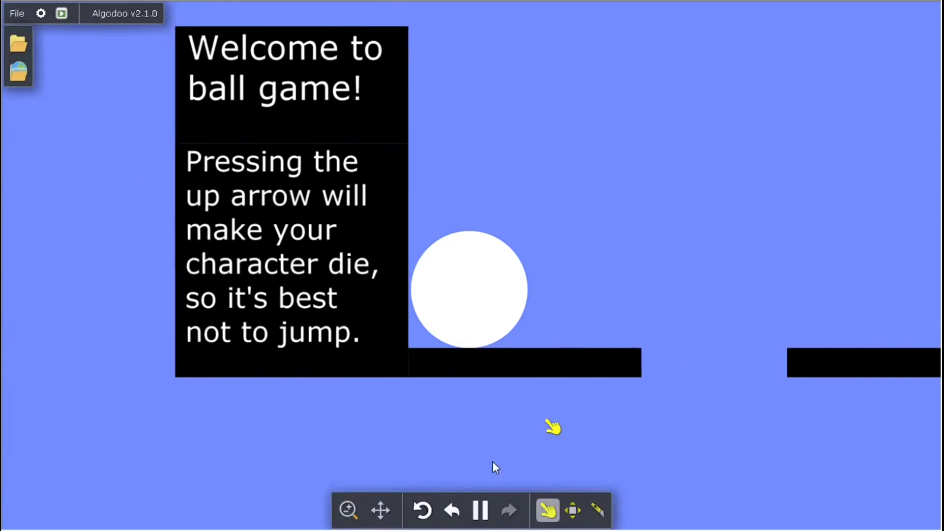
{"action": "left_click", "coordinate": [480, 510]}
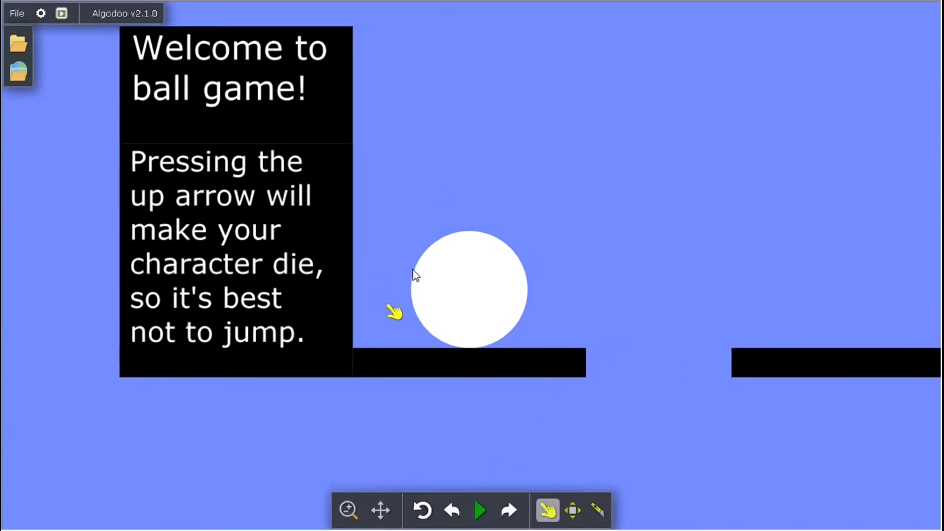
Glue the curved pit wall to the background, run the level and bring up the console log
{"action": "right_click", "coordinate": [464, 299]}
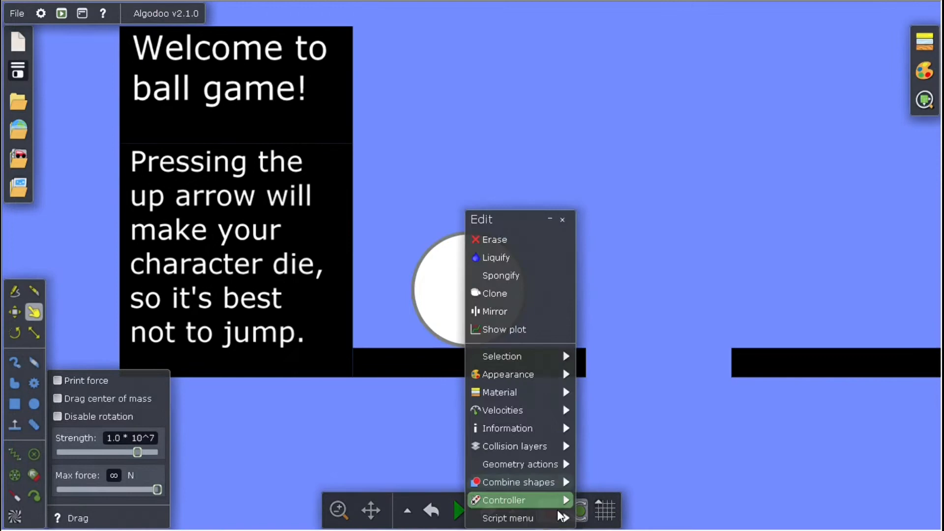
{"action": "mouse_move", "coordinate": [362, 463]}
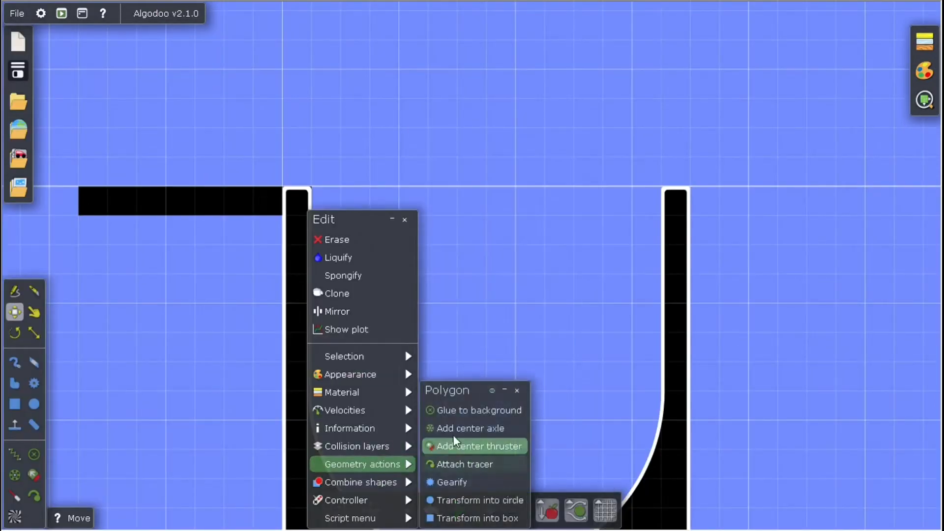
{"action": "left_click", "coordinate": [464, 411]}
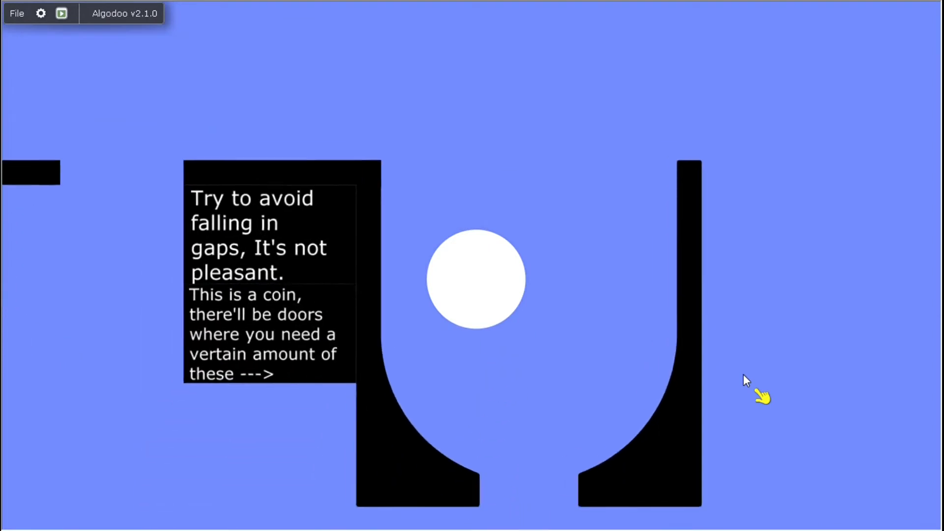
{"action": "key", "text": "grave"}
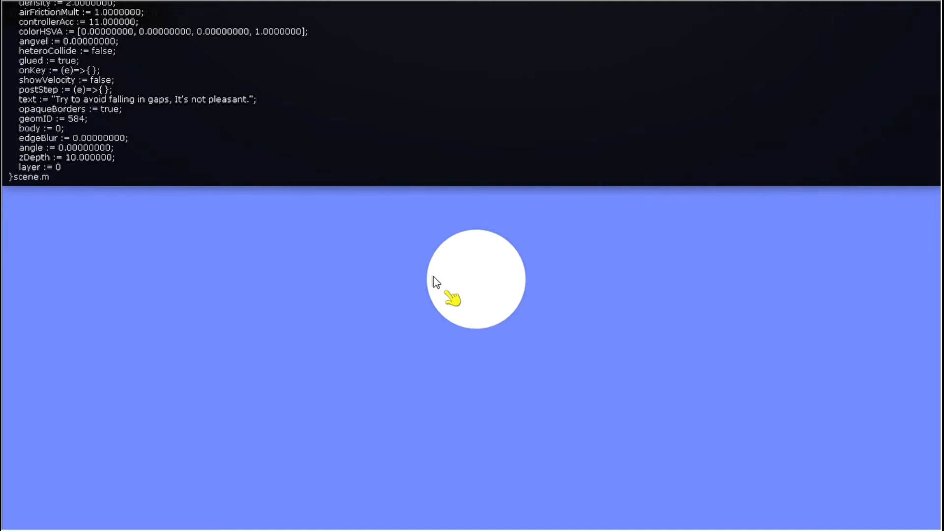
{"action": "key", "text": "BackSpace"}
{"action": "key", "text": "BackSpace"}
{"action": "key", "text": "BackSpace"}
{"action": "key", "text": "BackSpace"}
{"action": "key", "text": "BackSpace"}
{"action": "type", "text": "ns"}
Query scene.my.Coins in the console, confirm it reads 1, and return to the level
{"action": "key", "text": "Return"}
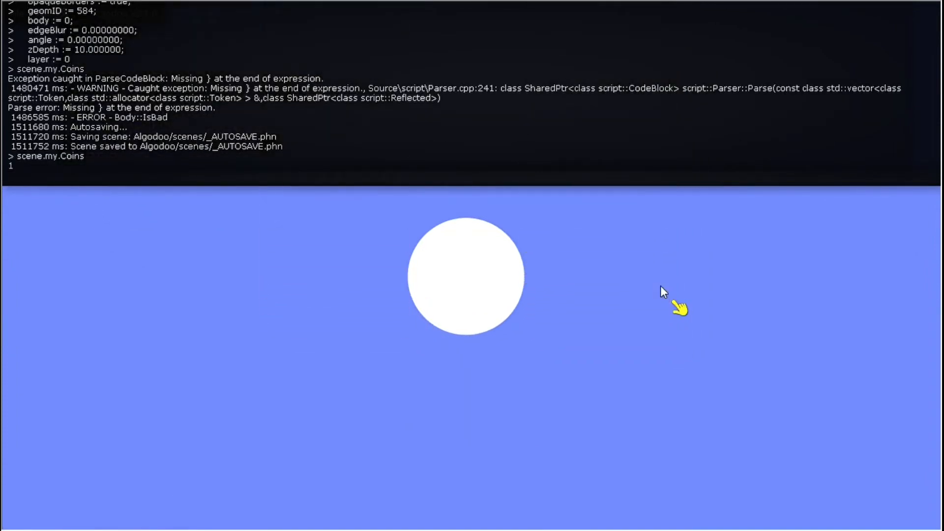
{"action": "key", "text": "grave"}
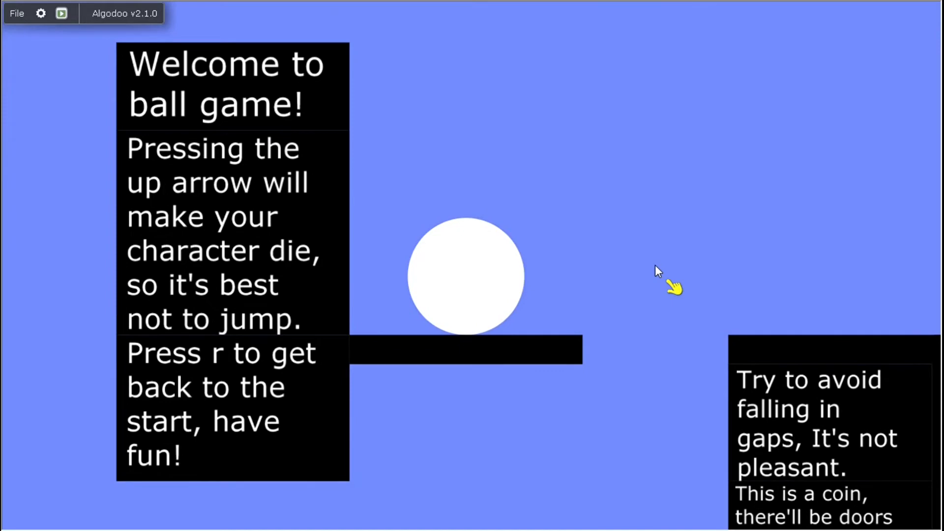
{"action": "scroll", "coordinate": [656, 271], "scroll_direction": "down", "scroll_amount": 2}
{"action": "scroll", "coordinate": [517, 170], "scroll_direction": "down", "scroll_amount": 2}
{"action": "scroll", "coordinate": [602, 192], "scroll_direction": "up", "scroll_amount": 2}
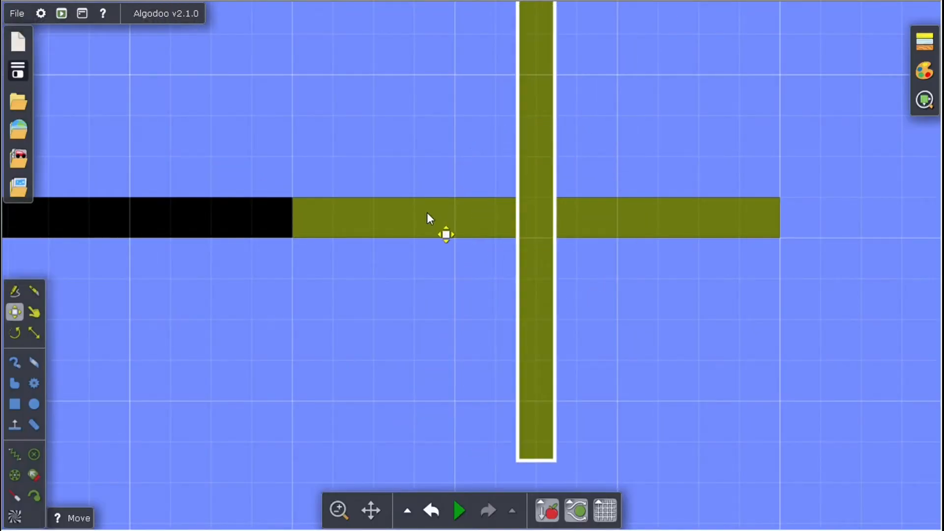
Recolour the olive plank cross to dark grey through its Appearance settings
{"action": "right_click", "coordinate": [427, 213]}
{"action": "left_click", "coordinate": [14, 362]}
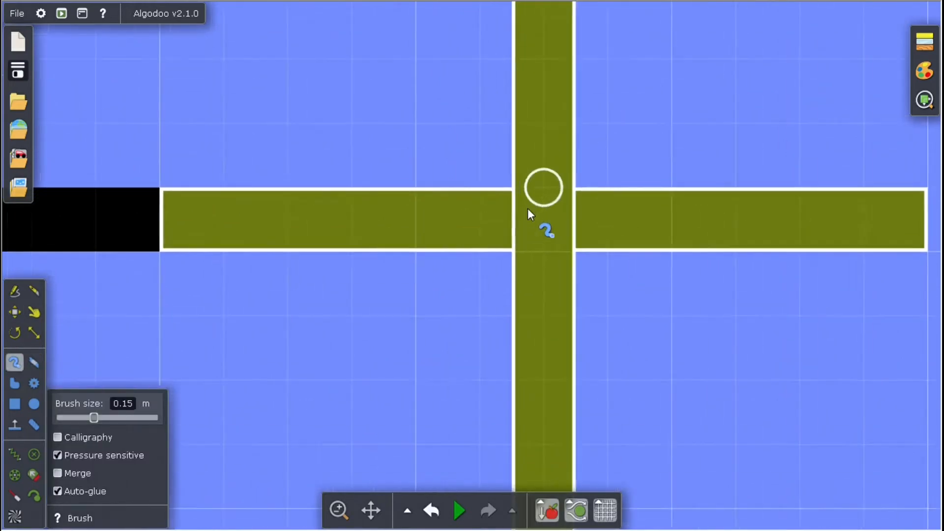
{"action": "scroll", "coordinate": [525, 211], "scroll_direction": "up", "scroll_amount": 5}
{"action": "scroll", "coordinate": [526, 228], "scroll_direction": "down", "scroll_amount": 6}
{"action": "left_click", "coordinate": [14, 312]}
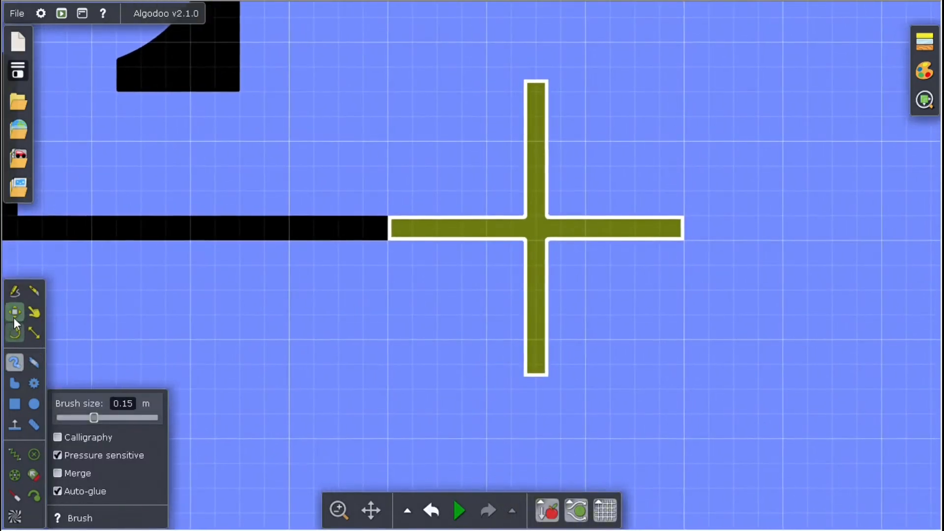
{"action": "right_click", "coordinate": [525, 243]}
{"action": "left_click", "coordinate": [532, 377]}
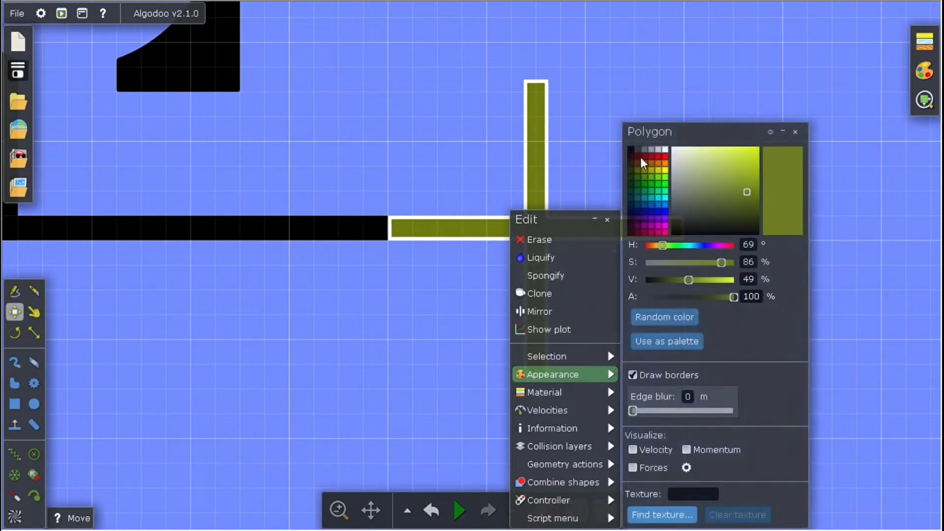
{"action": "left_click", "coordinate": [631, 151]}
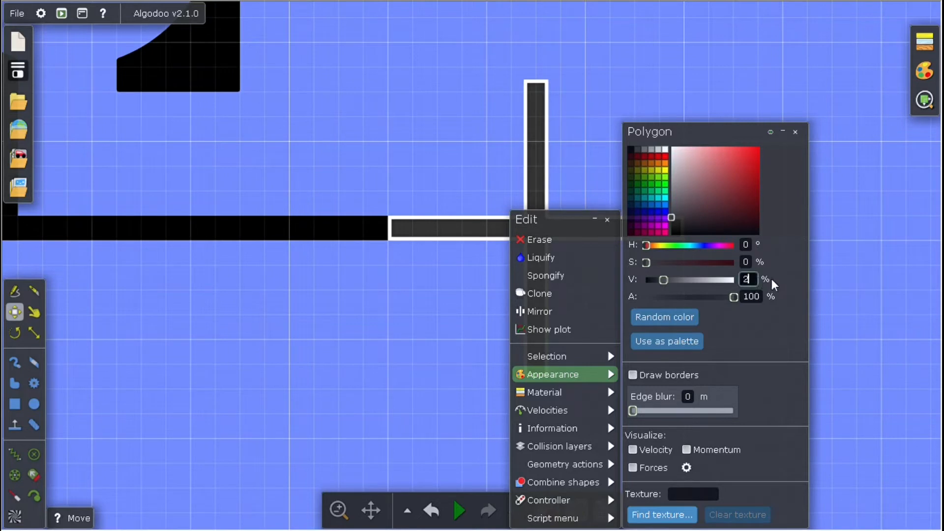
Mount the cross on a centre axle and enable its 15 rpm motor with unlimited torque
{"action": "left_click", "coordinate": [582, 464]}
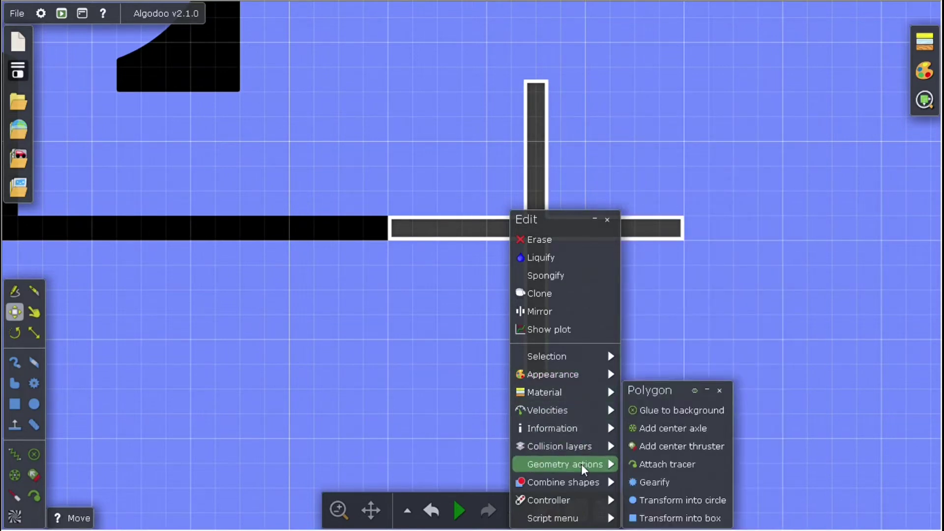
{"action": "left_click", "coordinate": [672, 428]}
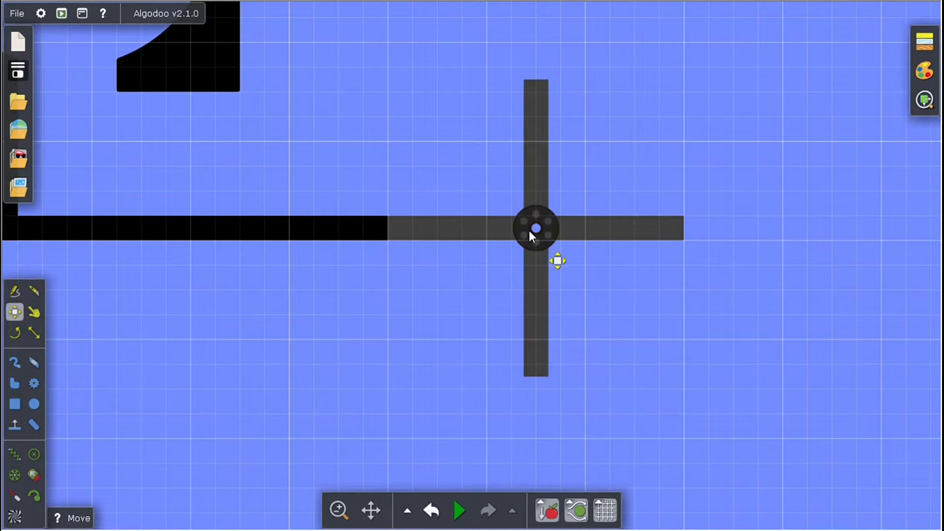
{"action": "right_click", "coordinate": [528, 228]}
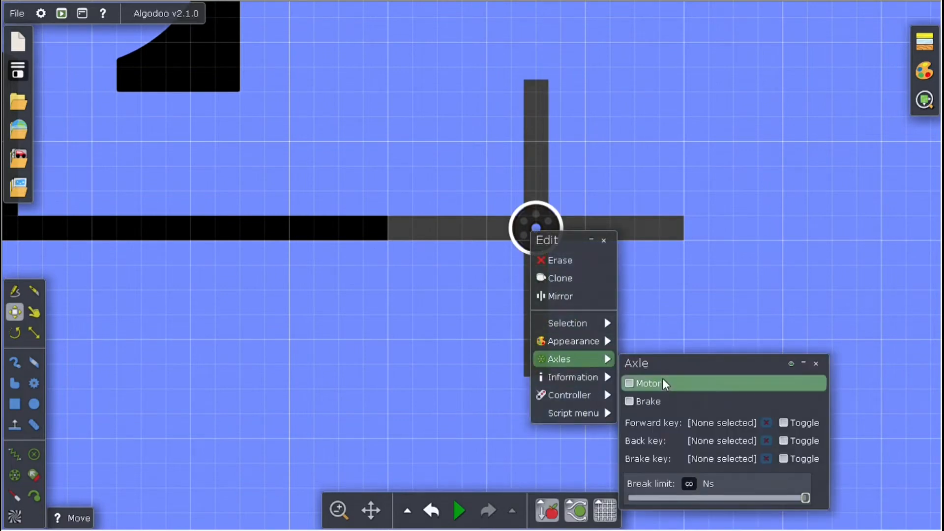
{"action": "left_click", "coordinate": [662, 382]}
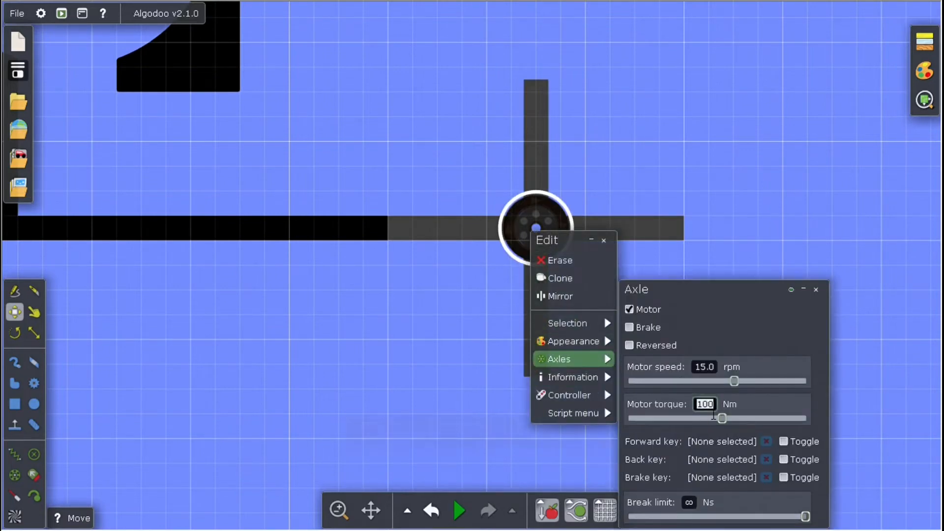
{"action": "type", "text": "+"}
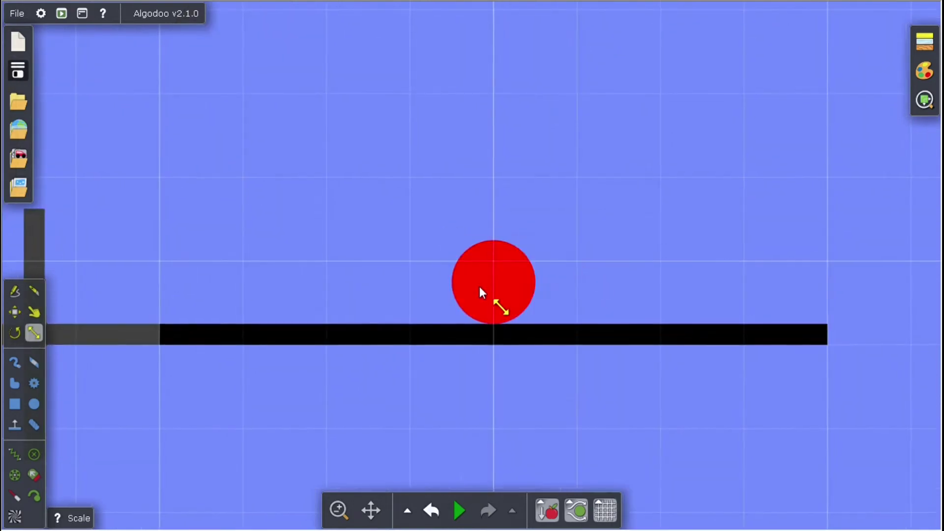
Give the red enemy ball a postStep script that lifts it for two of every four seconds via sim.time % 4
{"action": "right_click", "coordinate": [482, 288]}
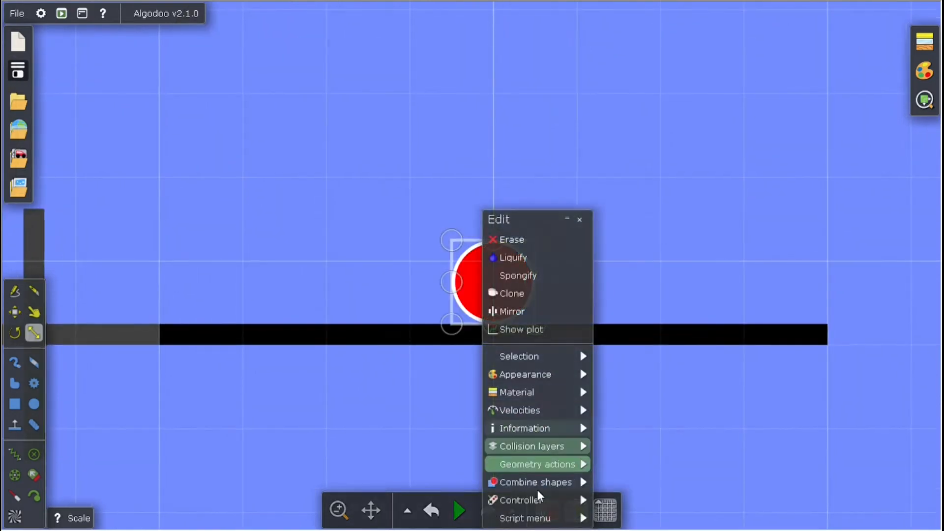
{"action": "left_click", "coordinate": [541, 519]}
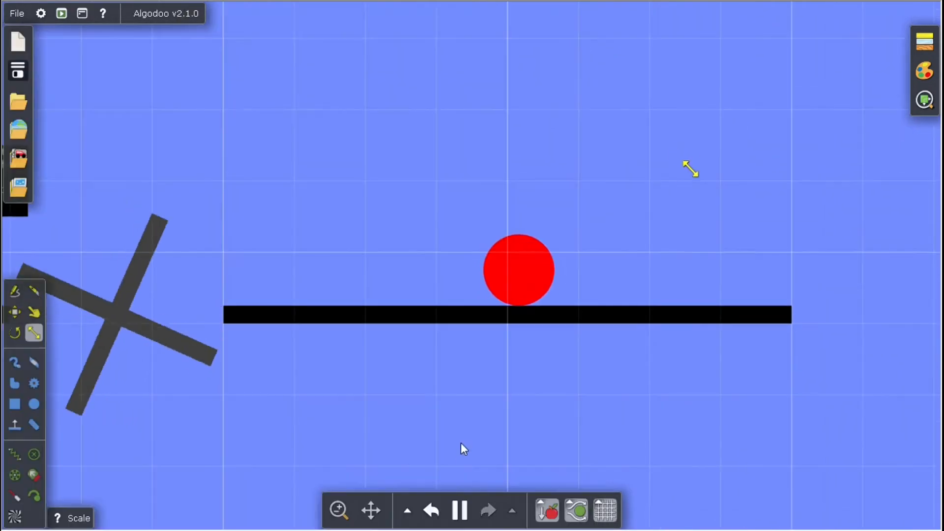
{"action": "left_click", "coordinate": [430, 510]}
{"action": "right_click", "coordinate": [525, 295]}
{"action": "left_click", "coordinate": [588, 518]}
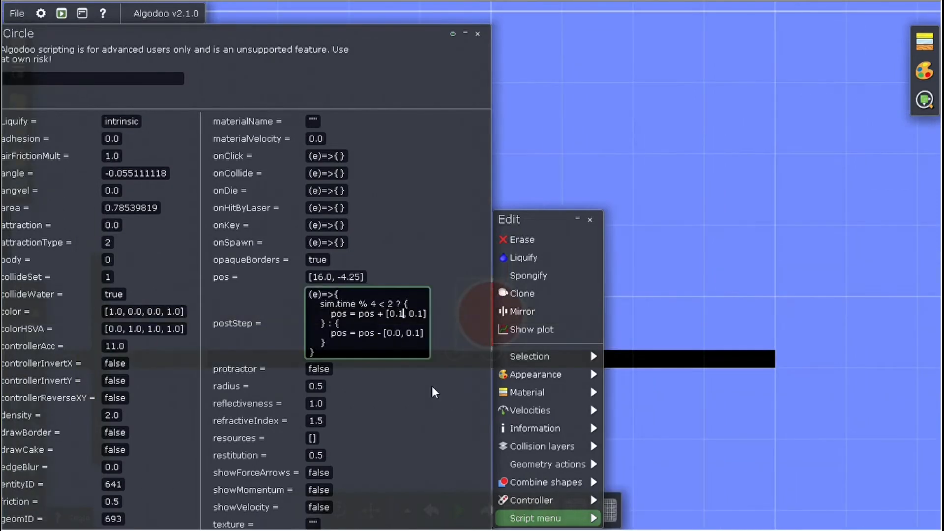
Test the jumping enemy in the simulation, then undo to restore the level start
{"action": "left_click", "coordinate": [638, 159]}
{"action": "key", "text": "space"}
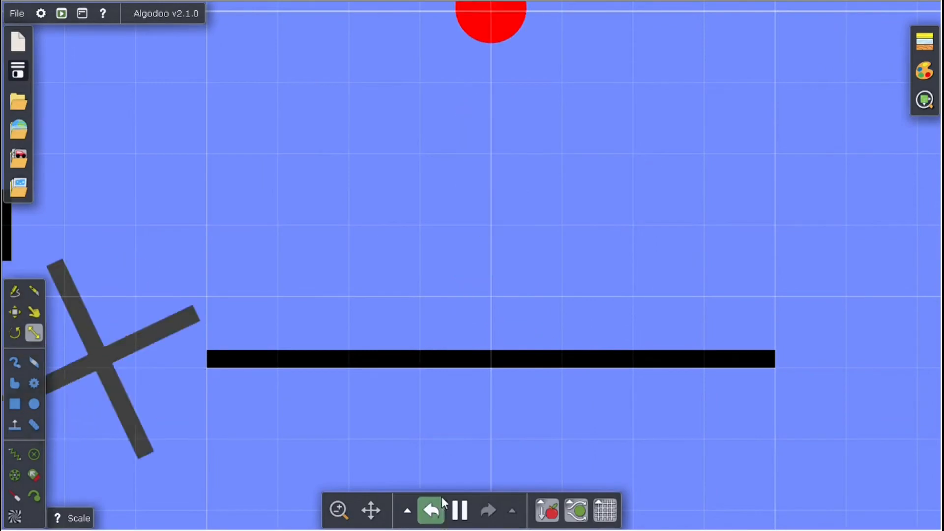
{"action": "key", "text": "ctrl+z"}
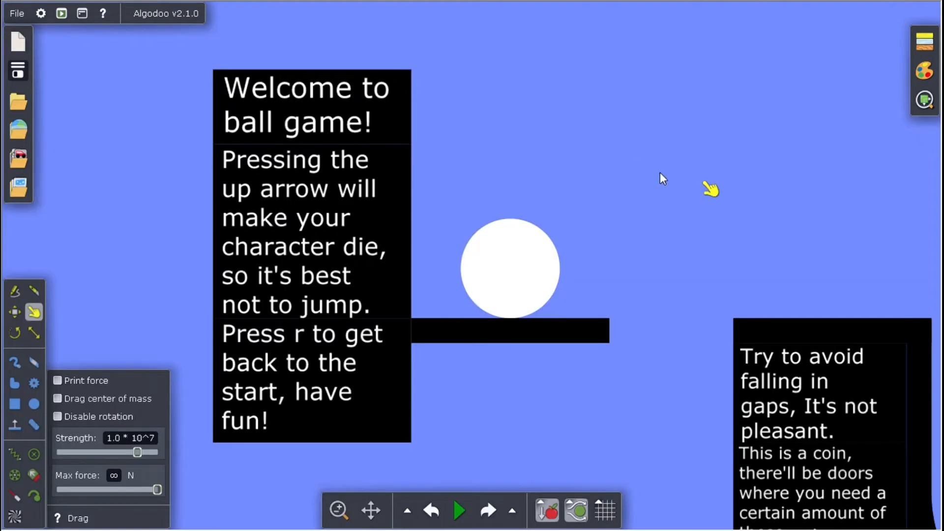
{"action": "key", "text": "space"}
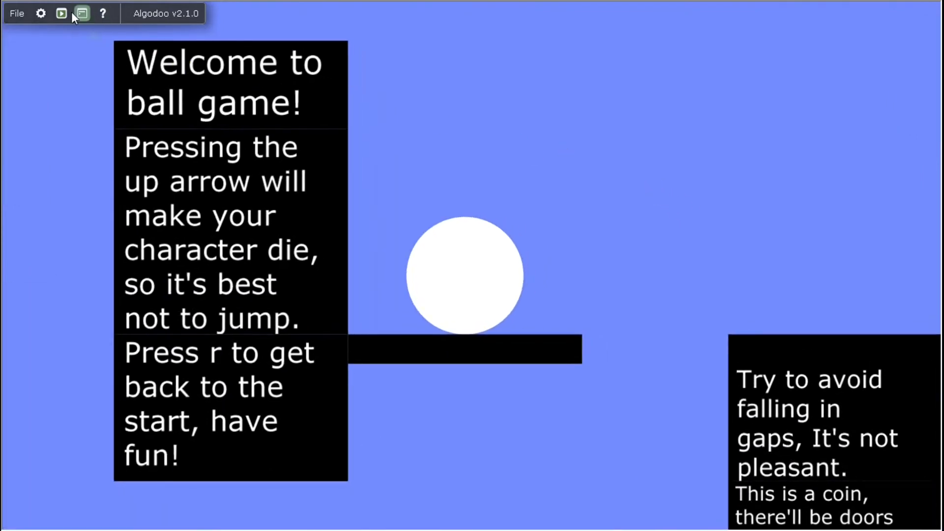
{"action": "left_click", "coordinate": [74, 13]}
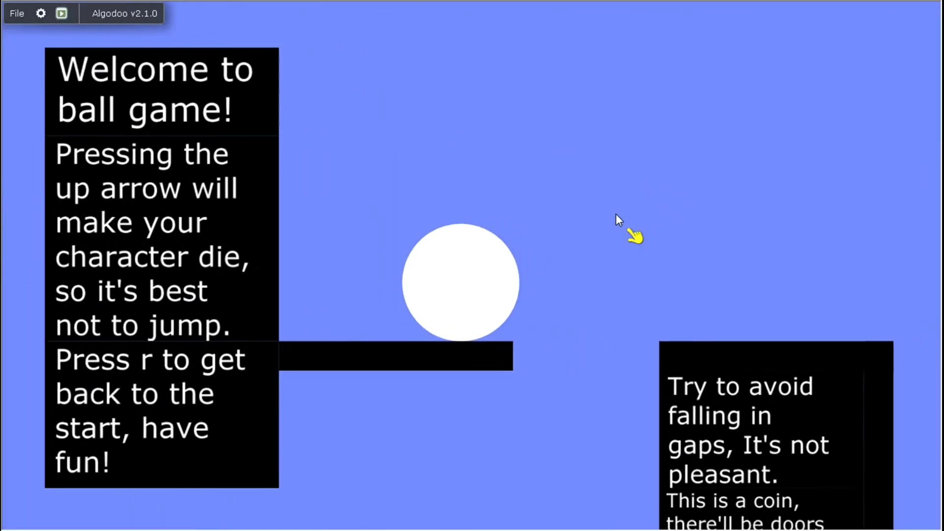
{"action": "key", "text": "Right"}
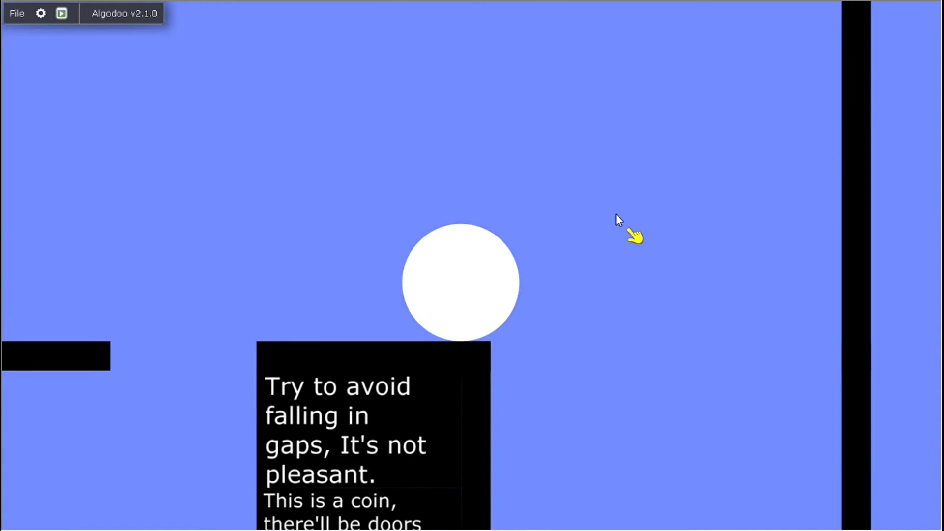
{"action": "scroll", "coordinate": [616, 213], "scroll_direction": "down", "scroll_amount": 5}
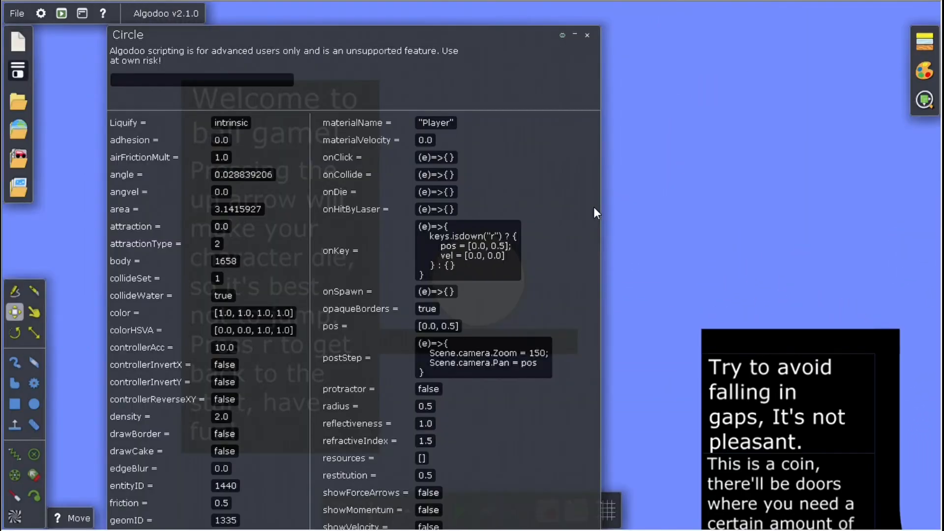
{"action": "key", "text": "space"}
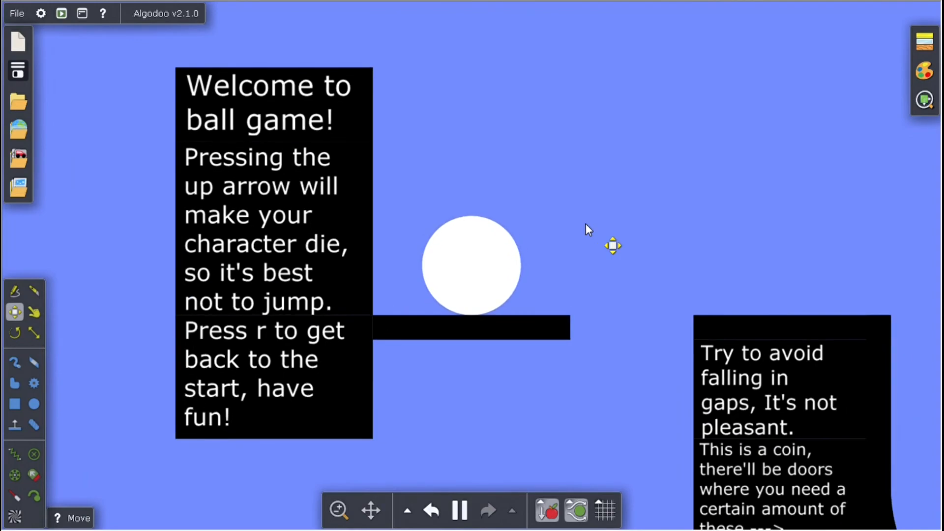
{"action": "scroll", "coordinate": [567, 234], "scroll_direction": "down", "scroll_amount": 1}
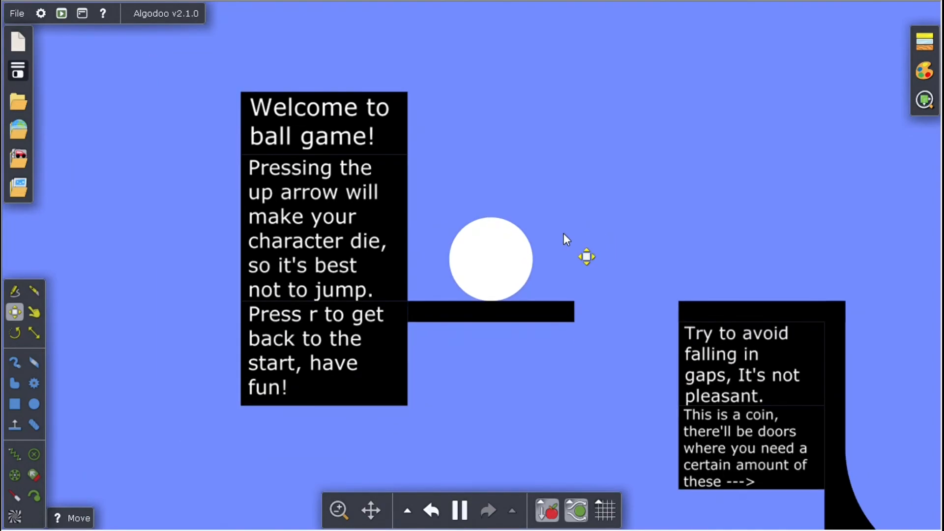
{"action": "scroll", "coordinate": [563, 233], "scroll_direction": "up", "scroll_amount": 1}
{"action": "left_click", "coordinate": [431, 510]}
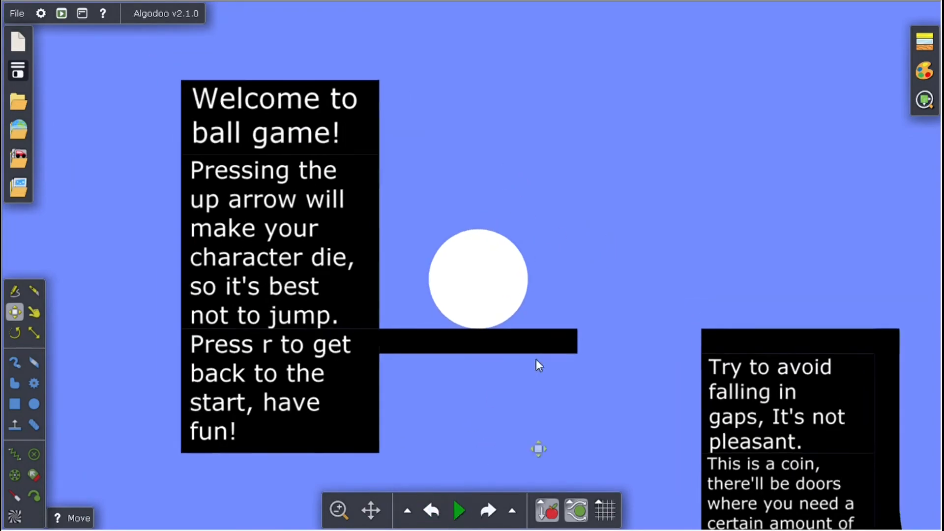